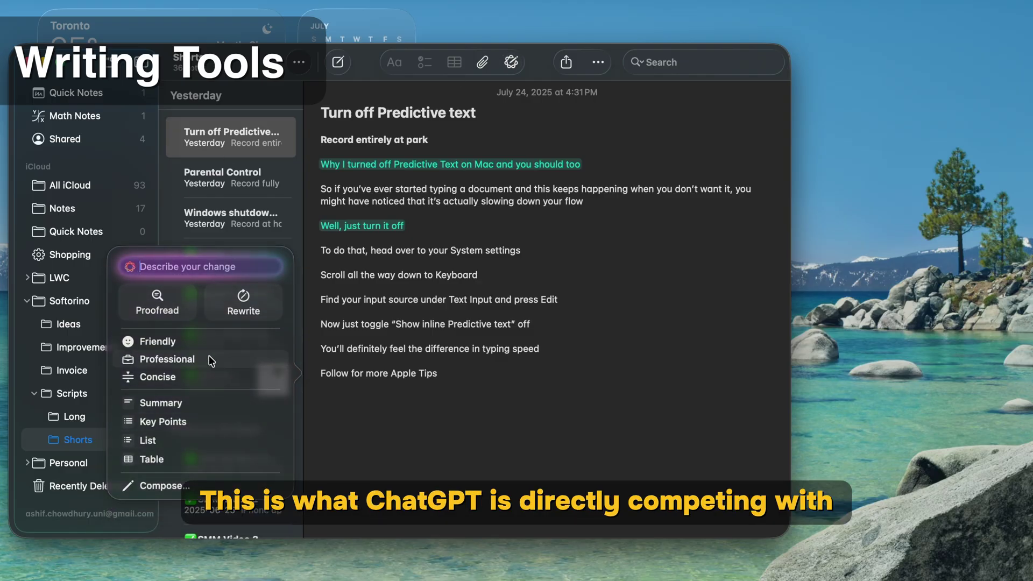
Step: Glance at ChatGPT in Safari, then select the whole Turn off Predictive text note and open Writing Tools
click(823, 570)
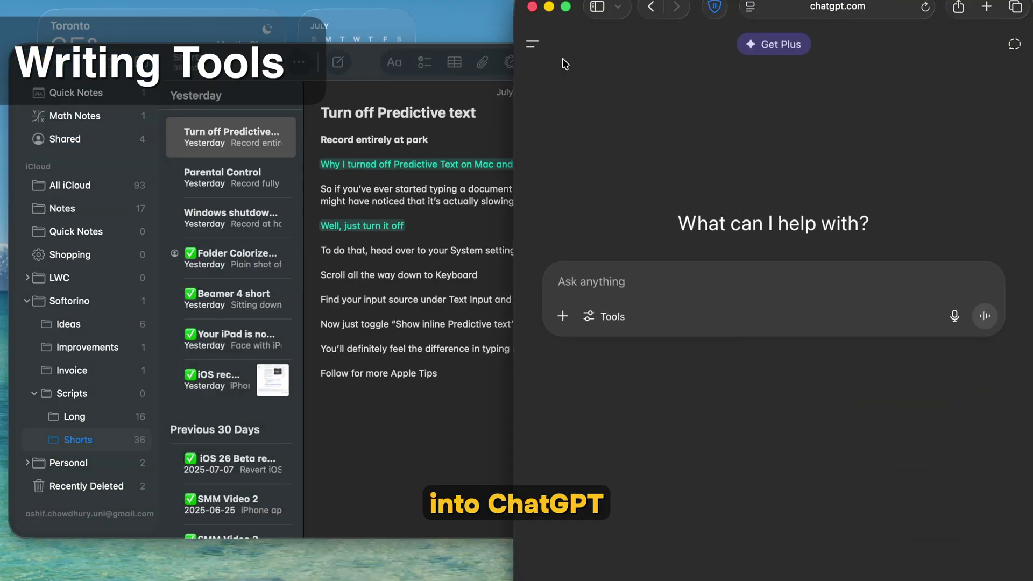
click(549, 7)
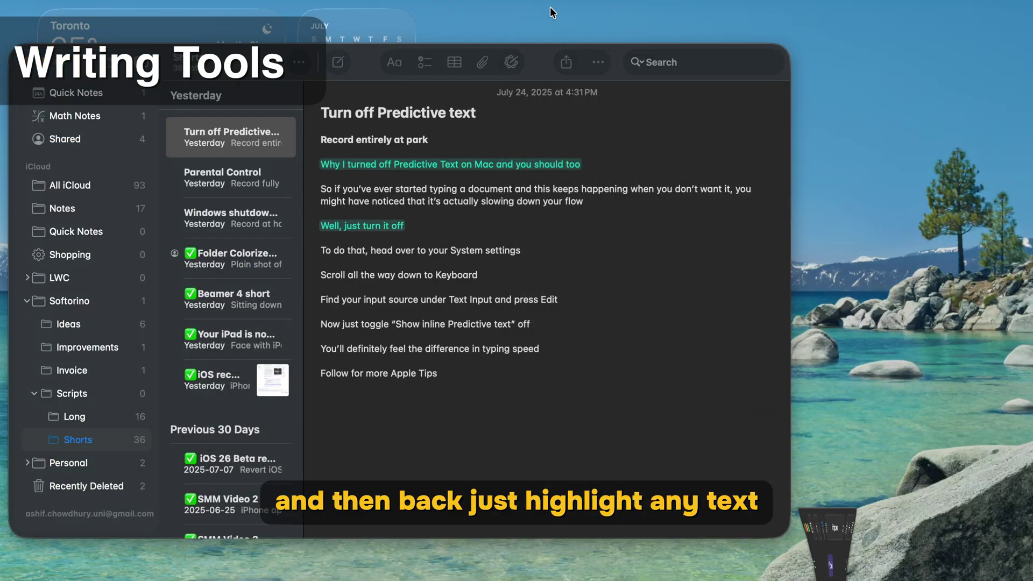
click(517, 441)
key(super+a)
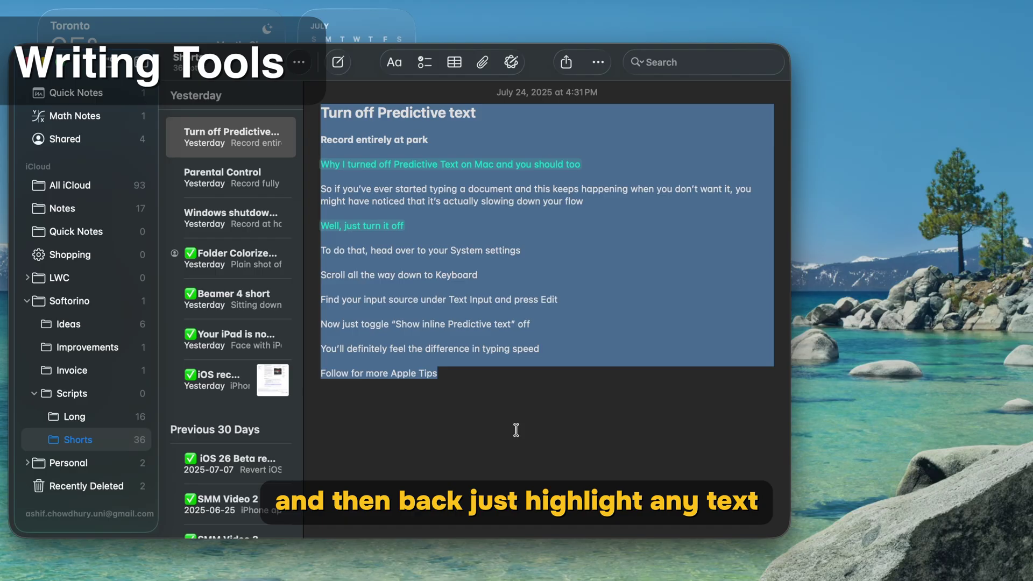
click(510, 63)
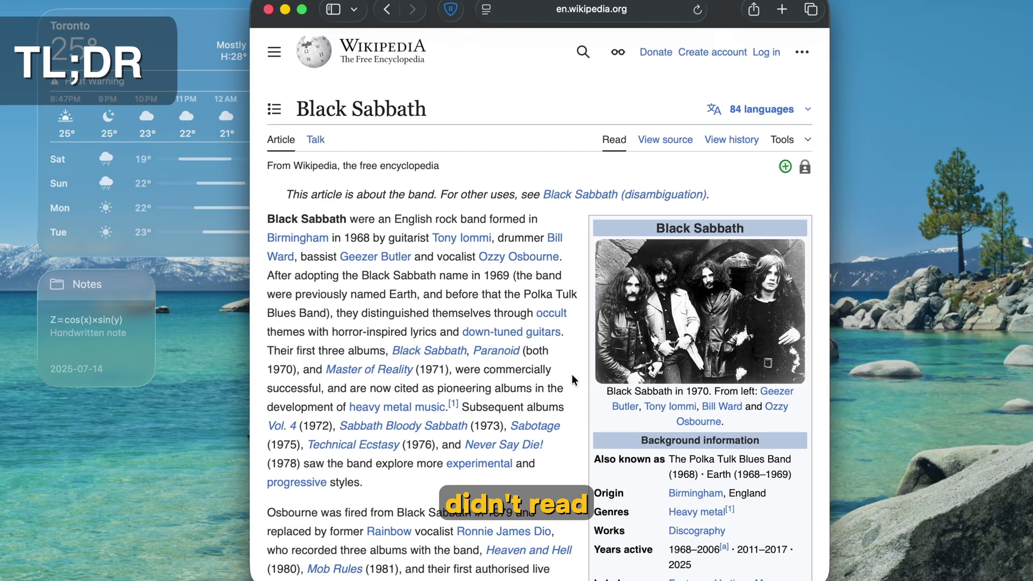
Step: Select all of the Black Sabbath article and choose Summarize from its context menu
scroll(453, 265, down, 8)
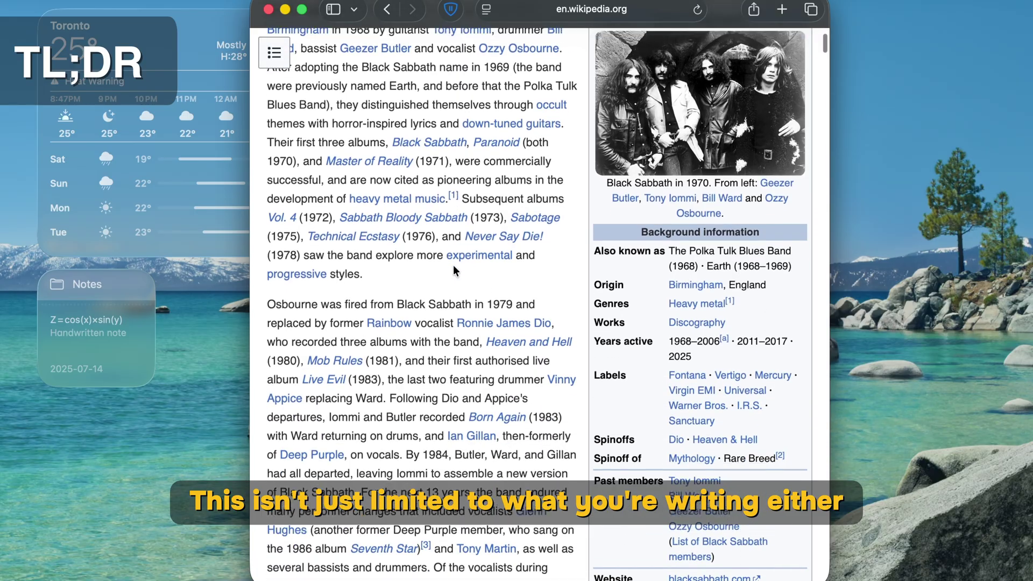
scroll(453, 265, up, 7)
key(super+a)
right_click(415, 282)
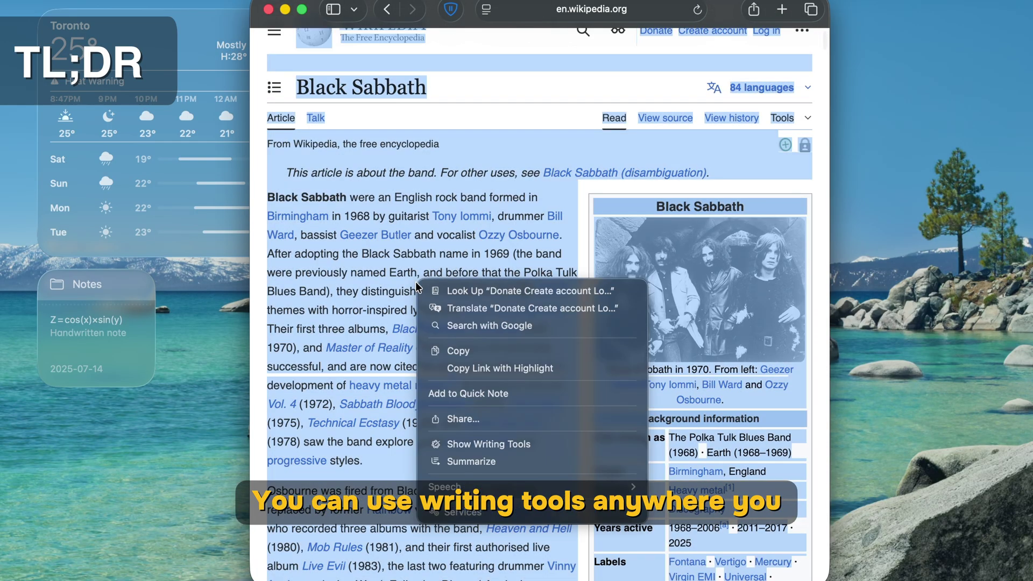
click(539, 463)
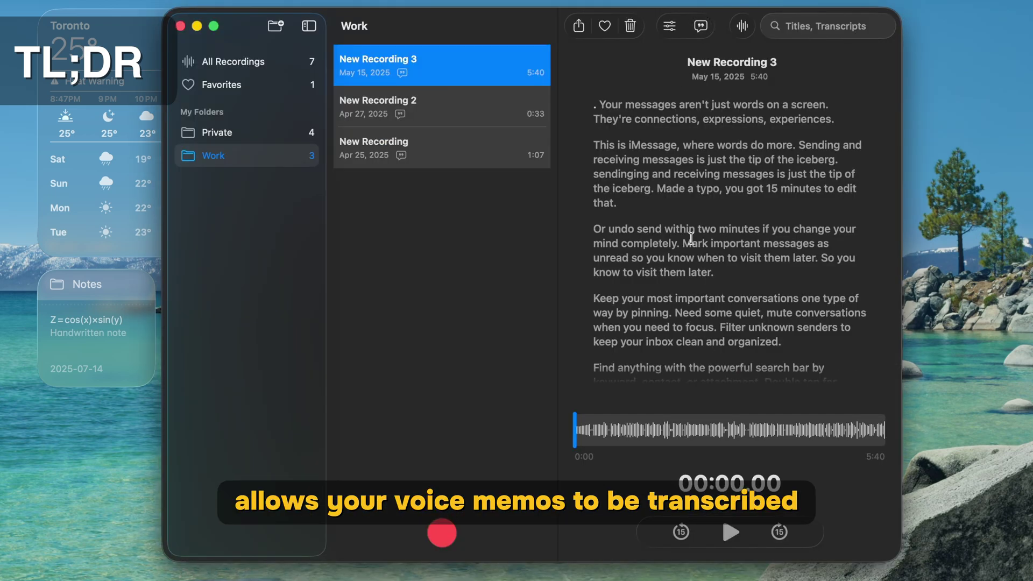
Step: Select the full New Recording 3 transcript and choose Summary from Writing Tools
scroll(678, 199, down, 5)
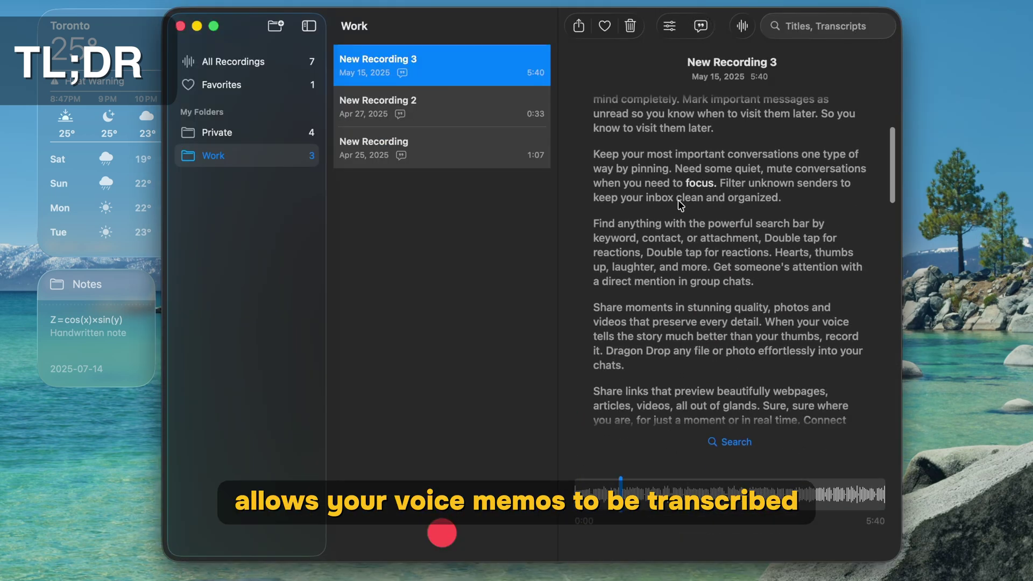
scroll(678, 199, up, 5)
drag(604, 104, 856, 430)
right_click(747, 277)
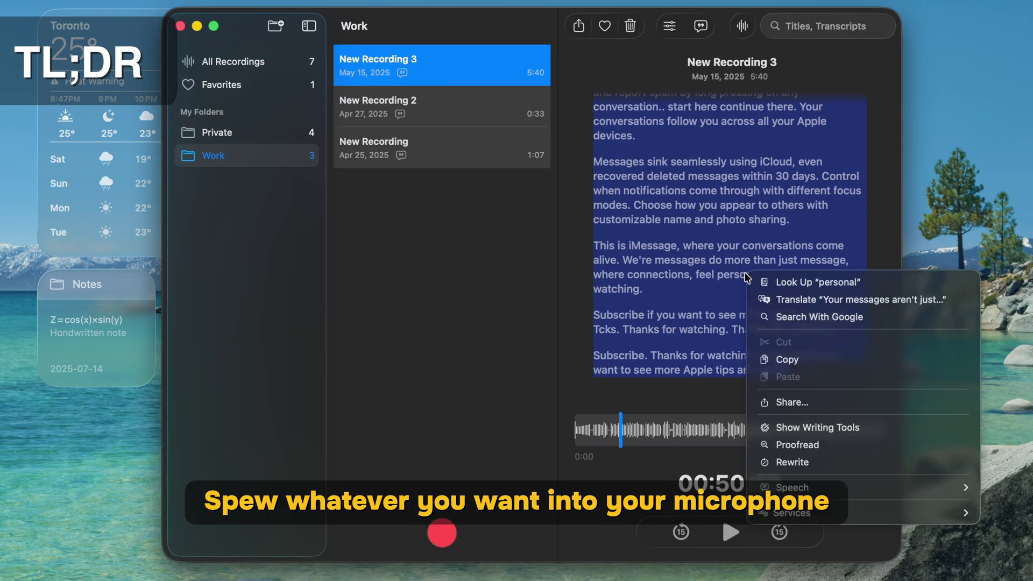
click(817, 427)
click(454, 274)
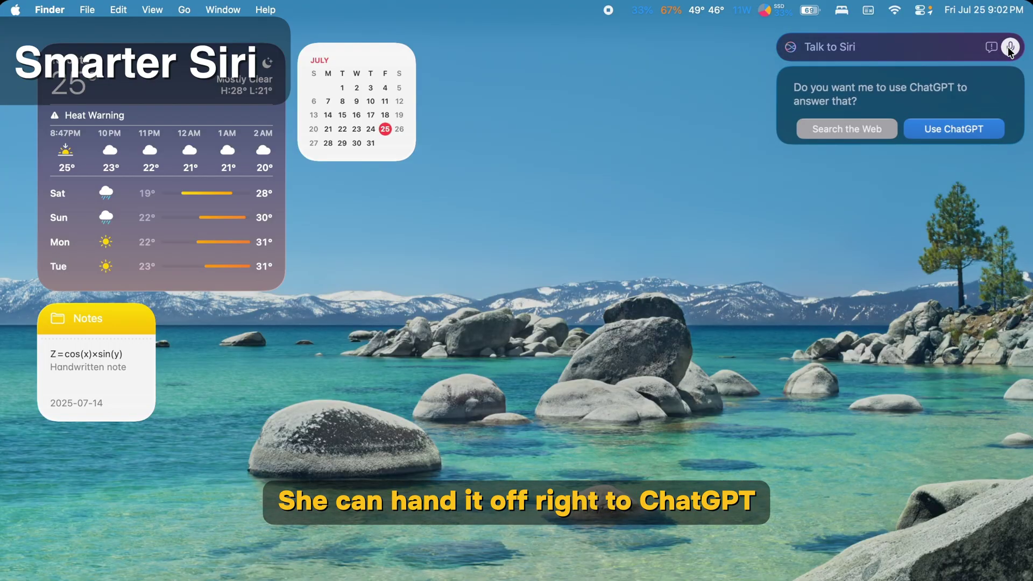
Step: Let ChatGPT answer whether dogs can eat pineapple, then open System Settings from the Apple menu
click(945, 134)
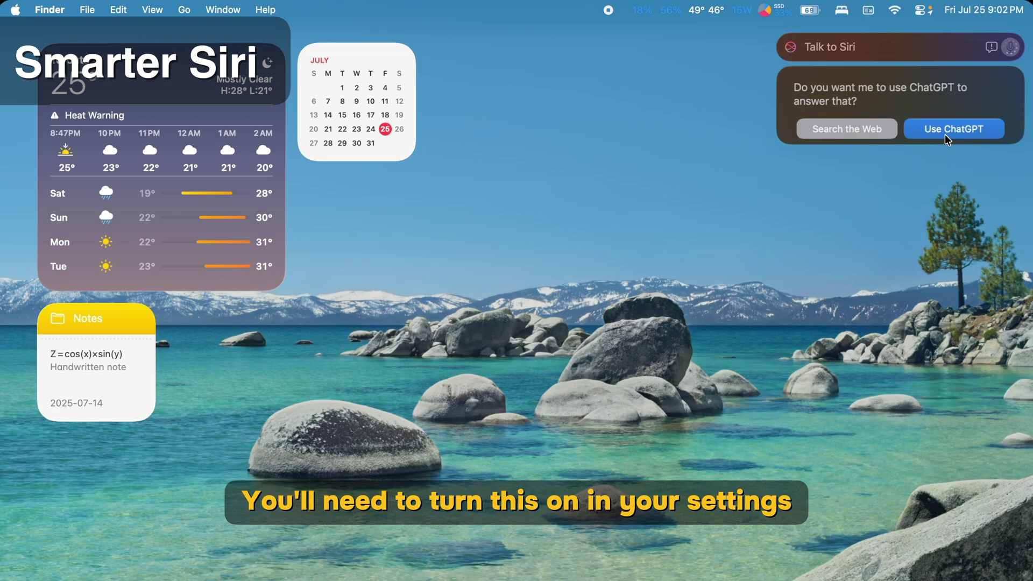
click(15, 10)
click(62, 54)
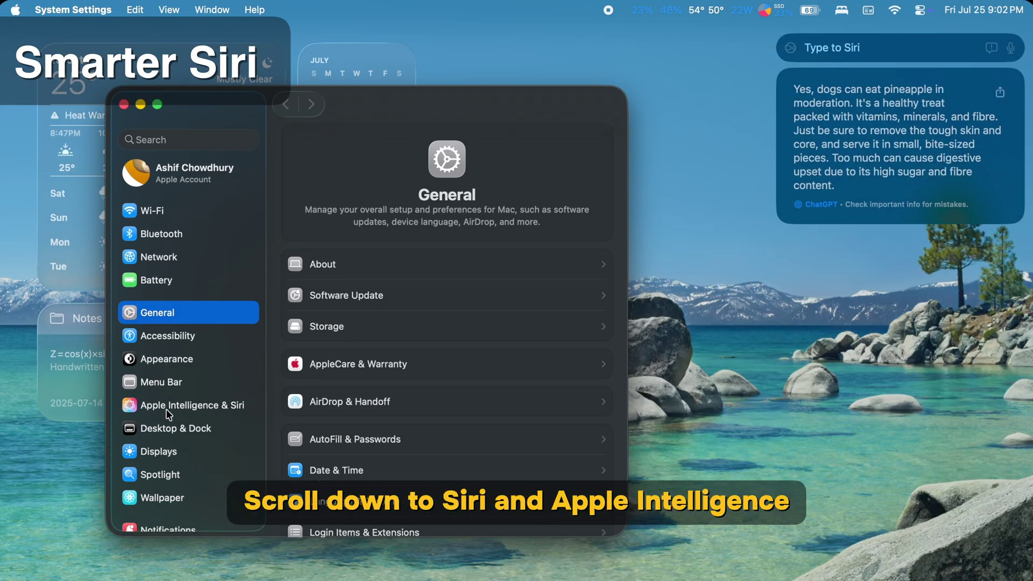
Step: Go to Apple Intelligence & Siri and open the ChatGPT entry under Extensions
click(168, 411)
scroll(347, 395, down, 5)
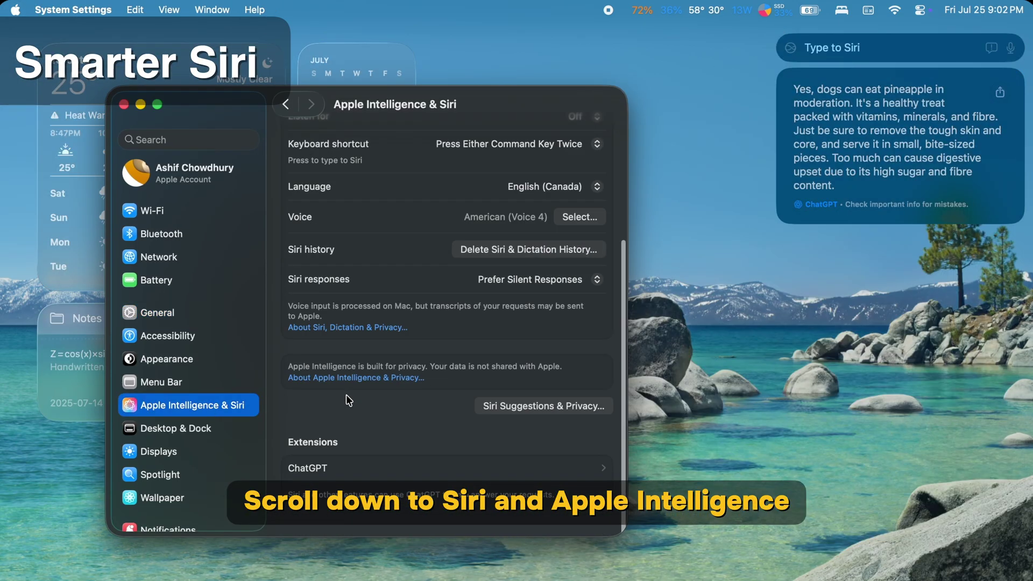
click(603, 521)
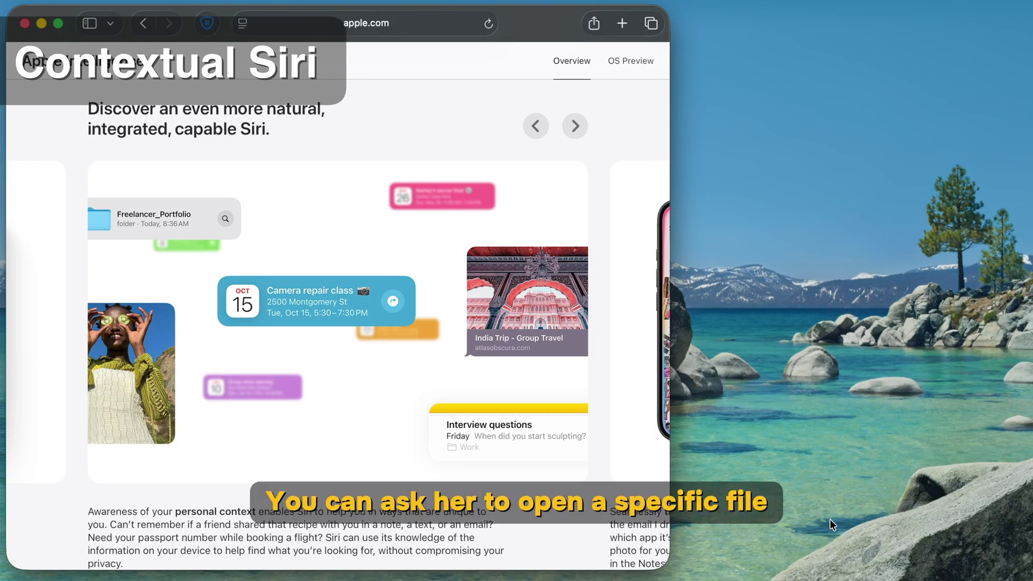
Step: Ask Siri by typing for notes about iPadOS and open the 'iPadOS 26 like a Mac' note
key(super)
key(super)
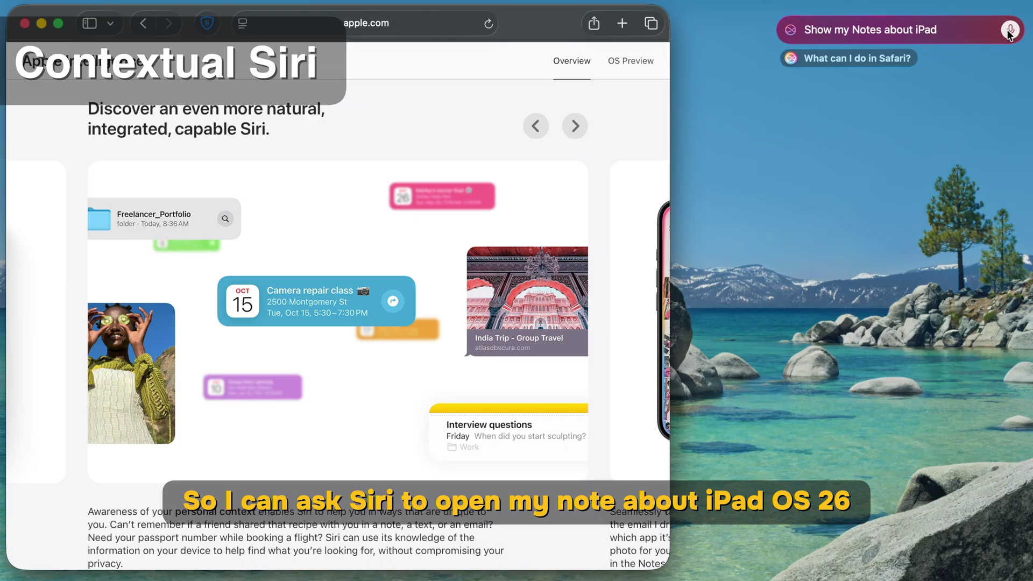
key(Return)
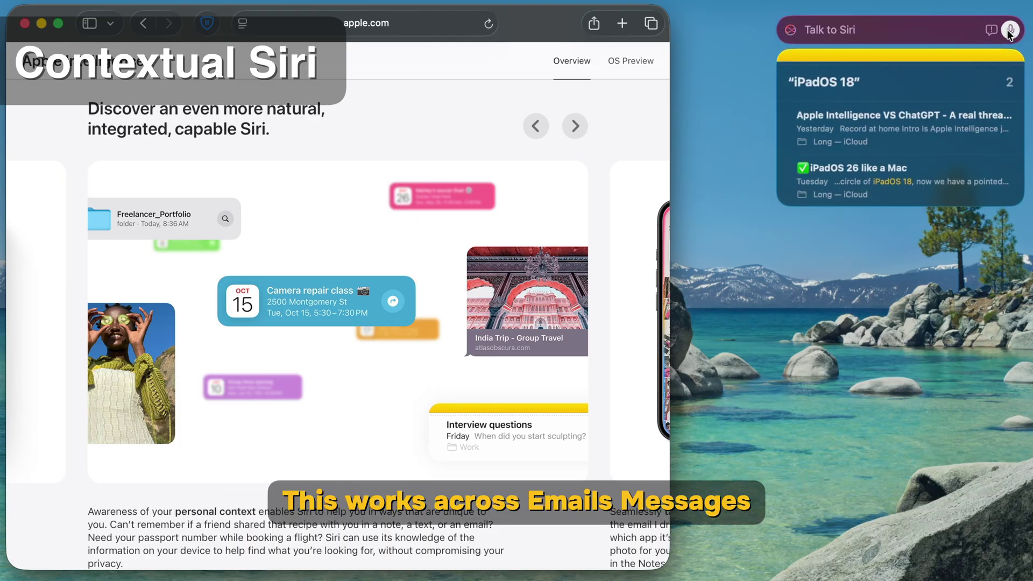
click(921, 176)
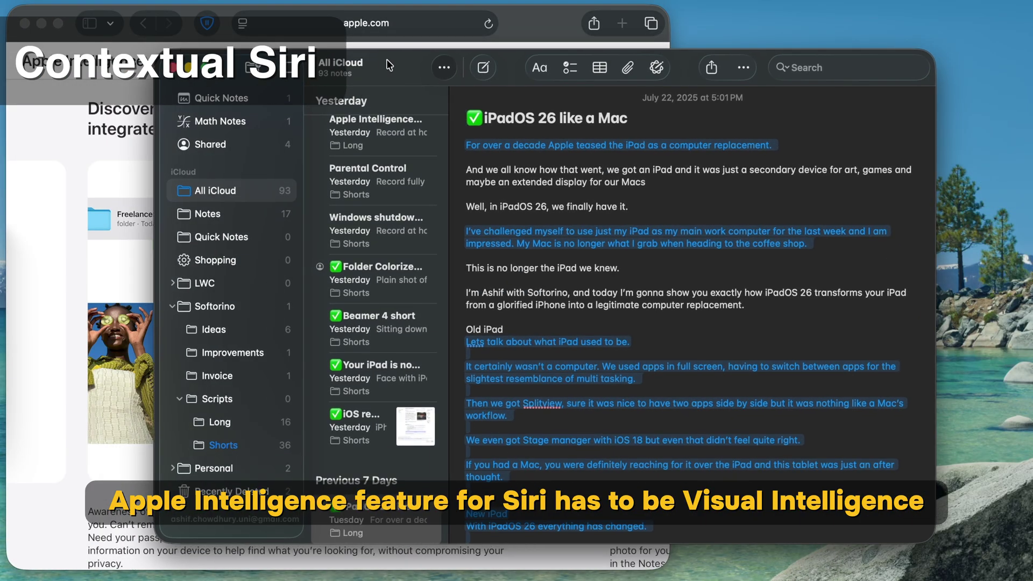
drag(389, 65, 395, 65)
scroll(554, 261, down, 15)
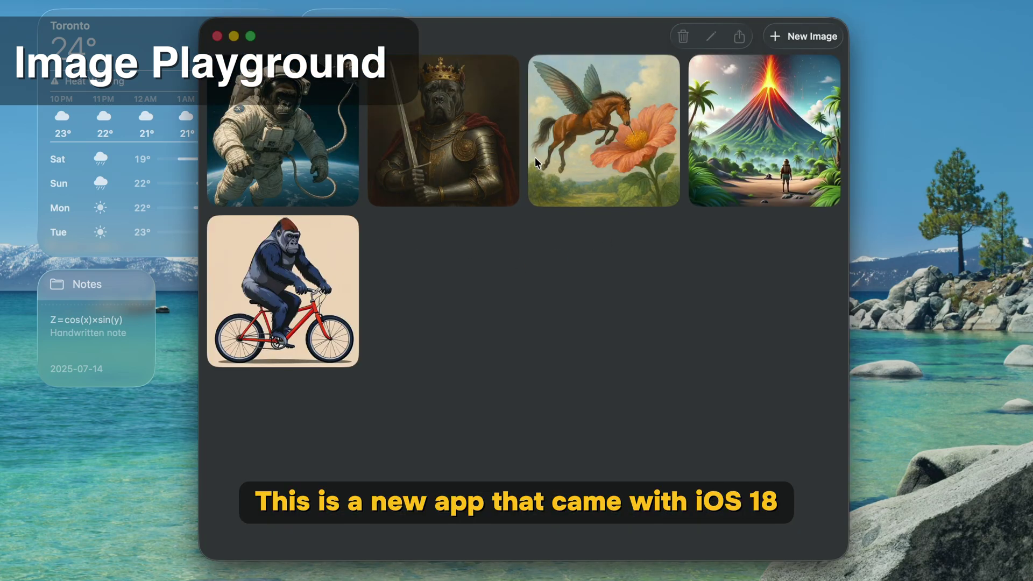
Step: Start a new image with the prompt 'Medieval Horse in', then return to the gallery
click(783, 48)
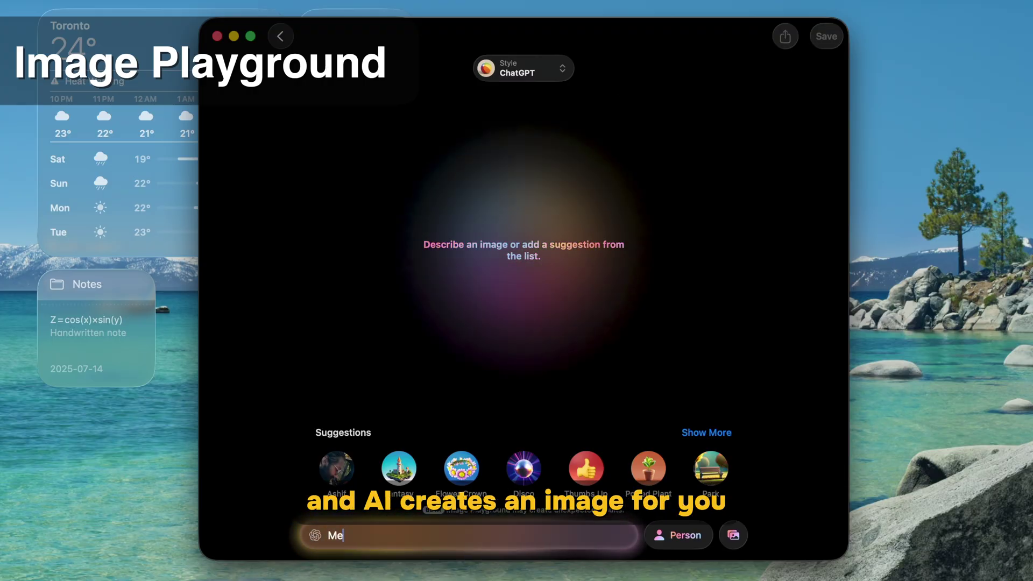
text(Medieval Horse in armour)
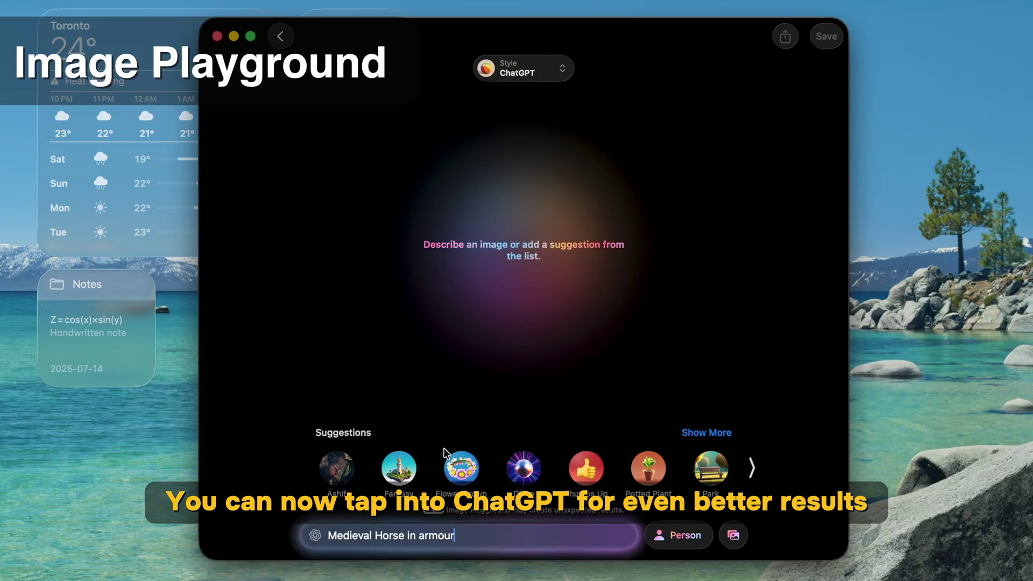
click(275, 43)
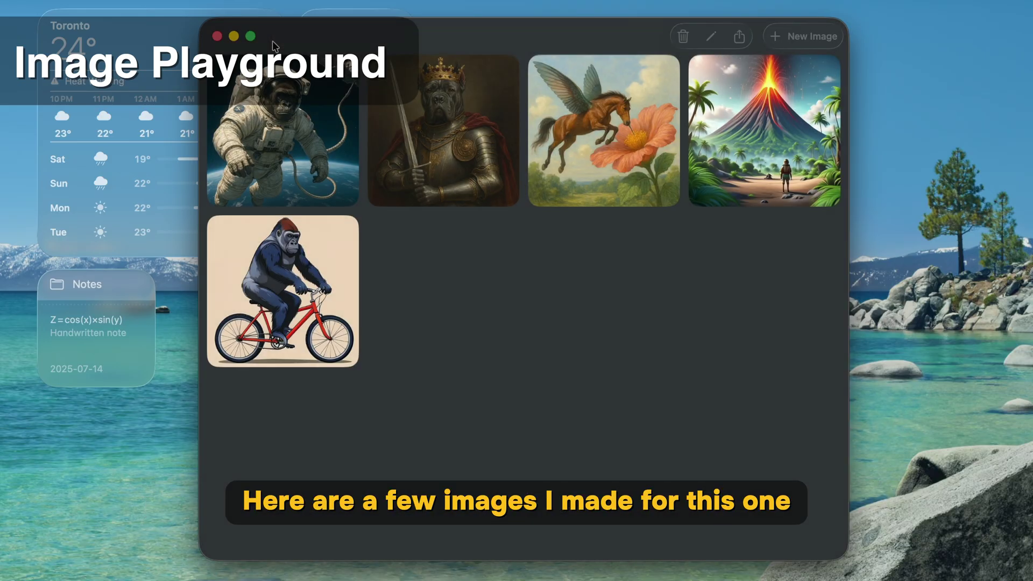
Step: View the astronaut gorilla, crowned knight dog and winged horse images full-size, returning to the gallery each time
click(280, 123)
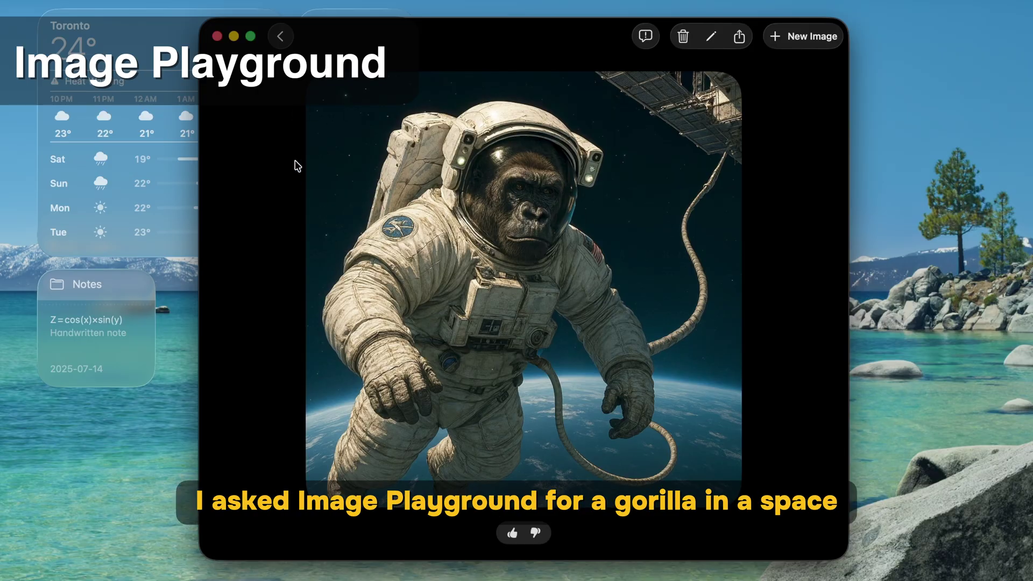
click(286, 28)
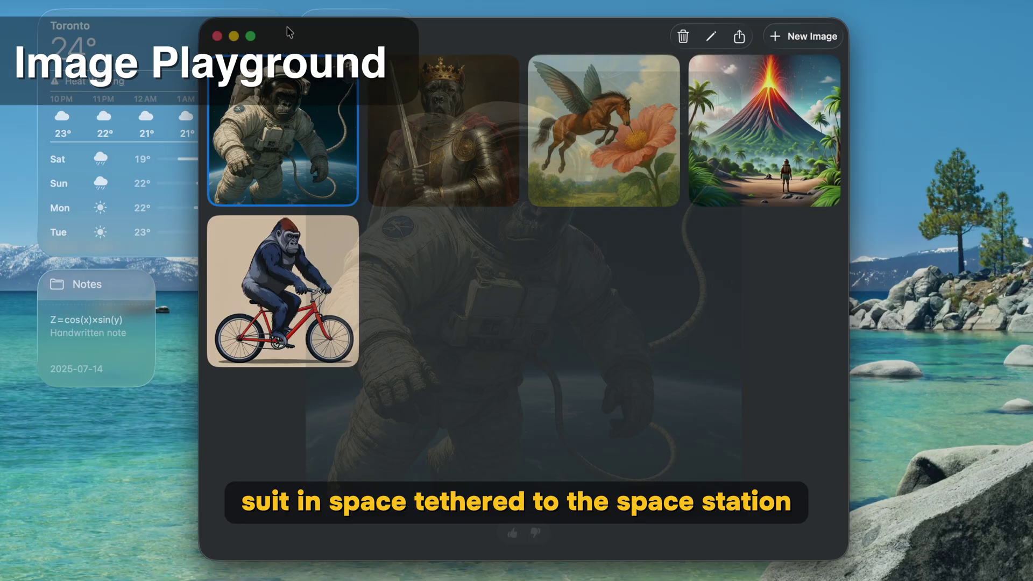
click(424, 130)
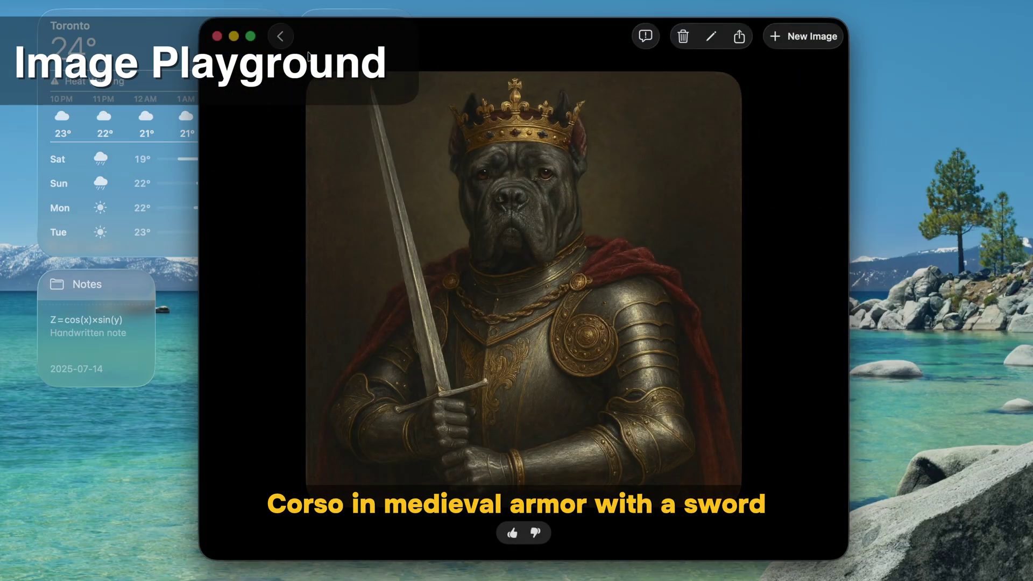
click(279, 39)
click(583, 109)
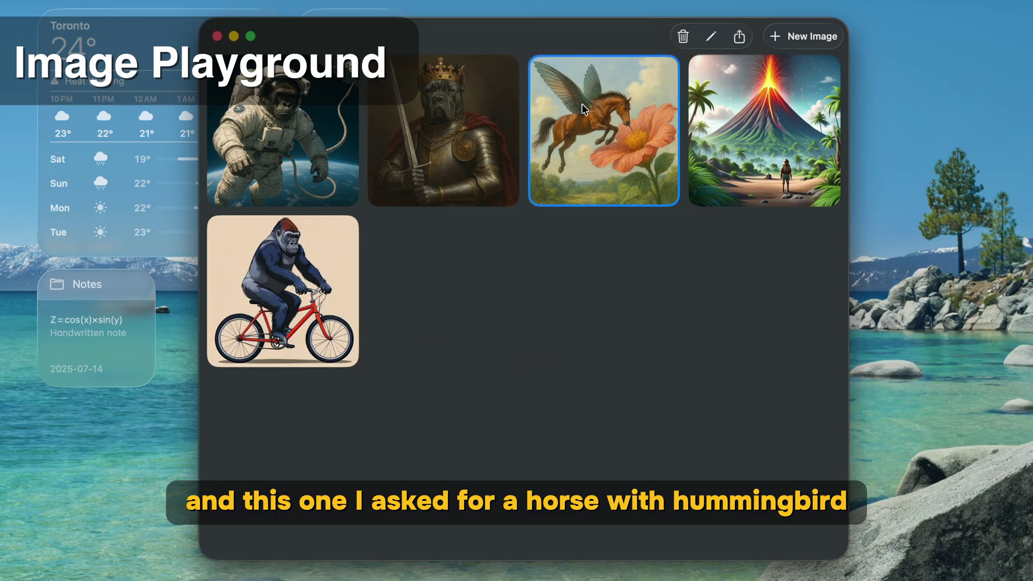
double_click(582, 103)
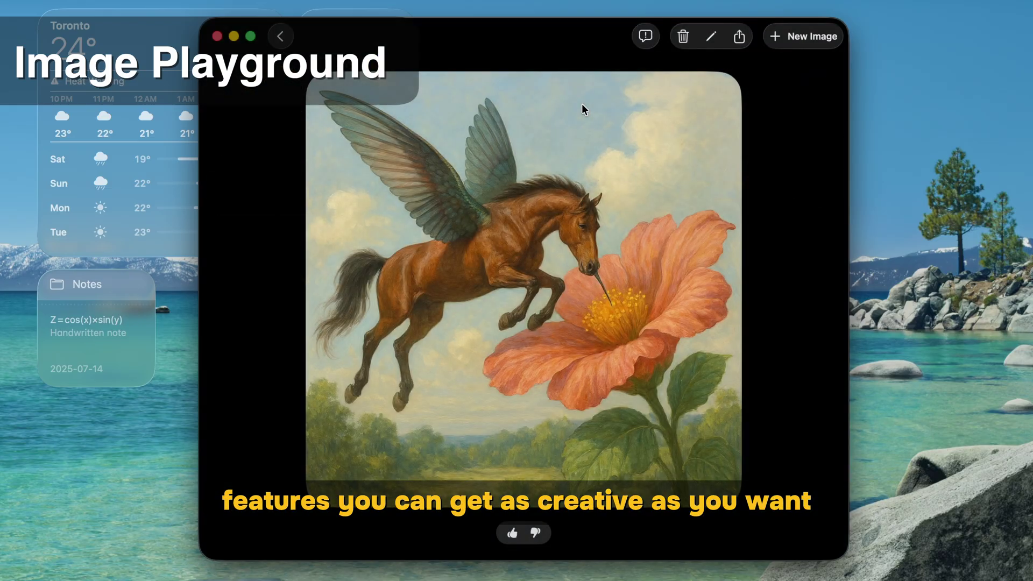
click(279, 45)
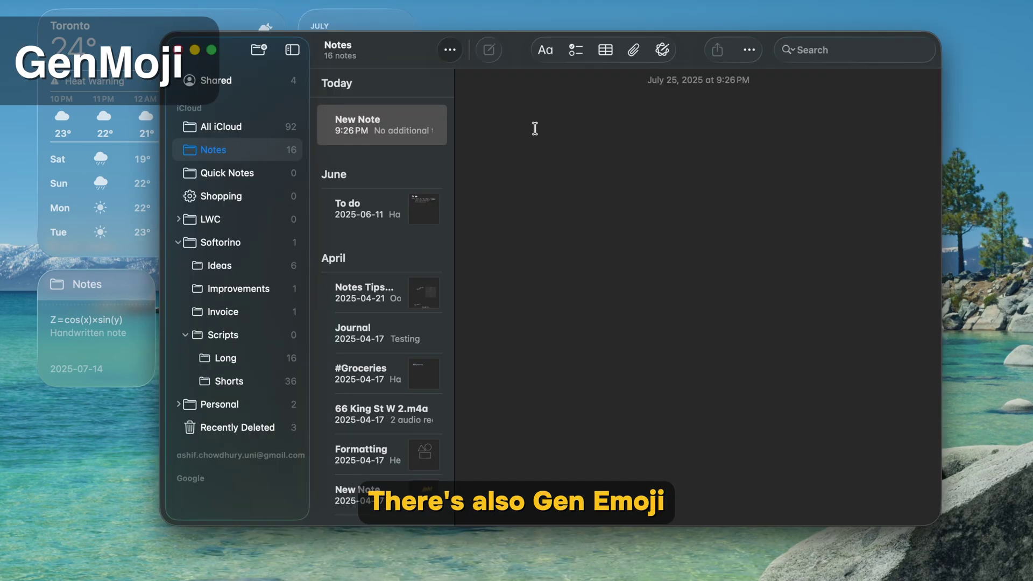
Step: From the emoji picker, create a Genmoji and generate it from a dog description
key(ctrl+super+space)
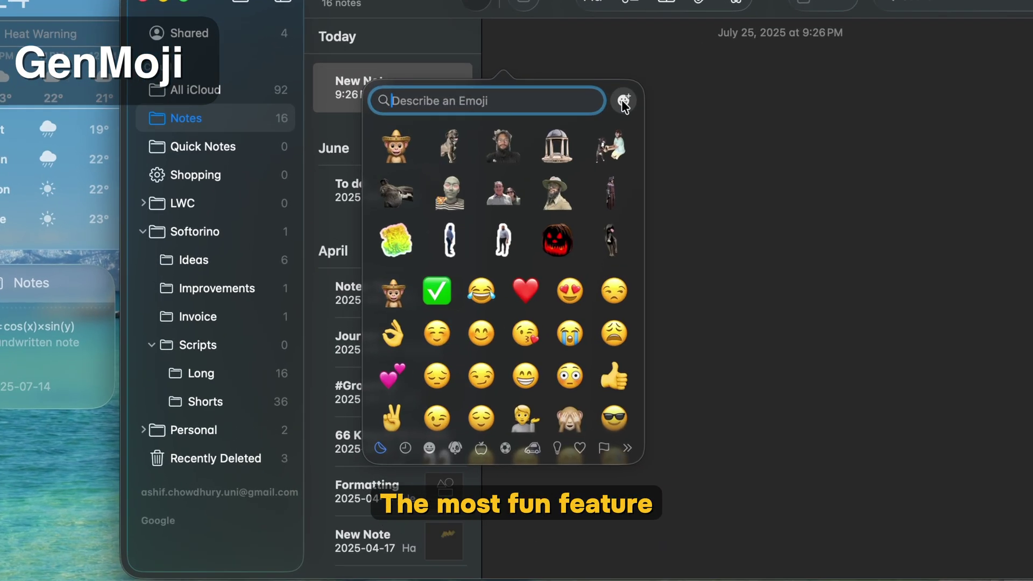
click(572, 132)
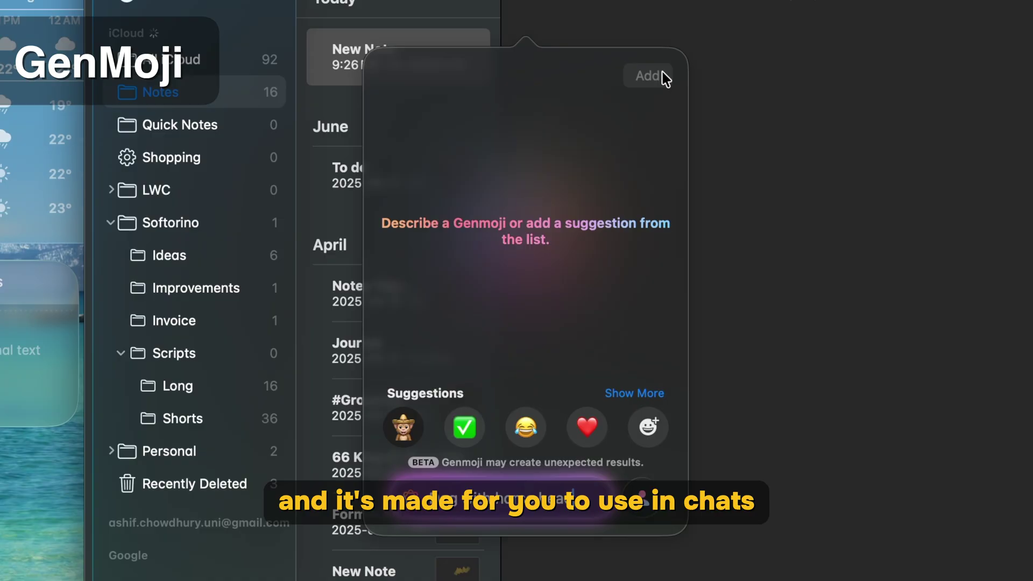
key(Return)
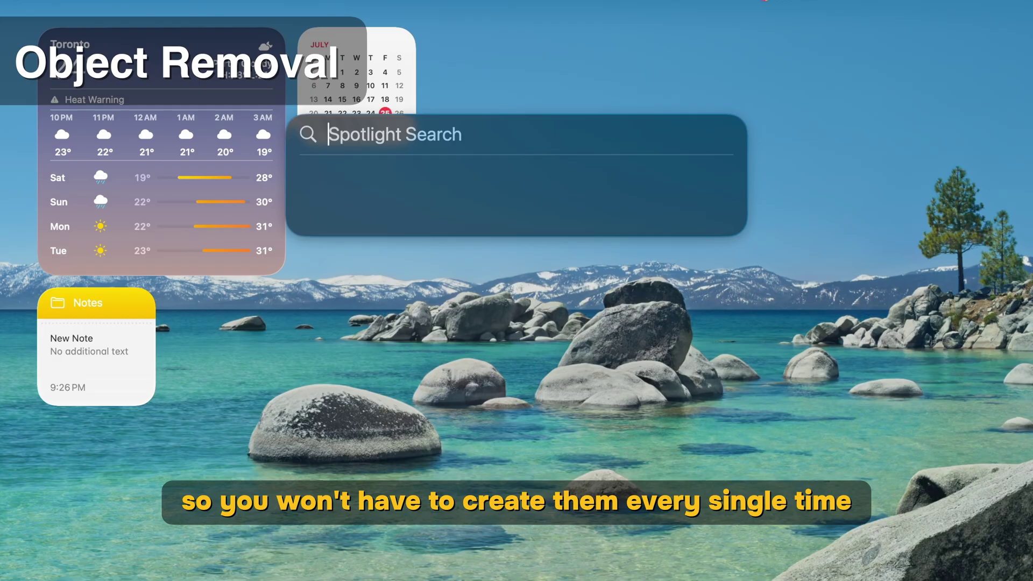
Step: Launch Photos via Spotlight and open the home office photo full-size
text(photos)
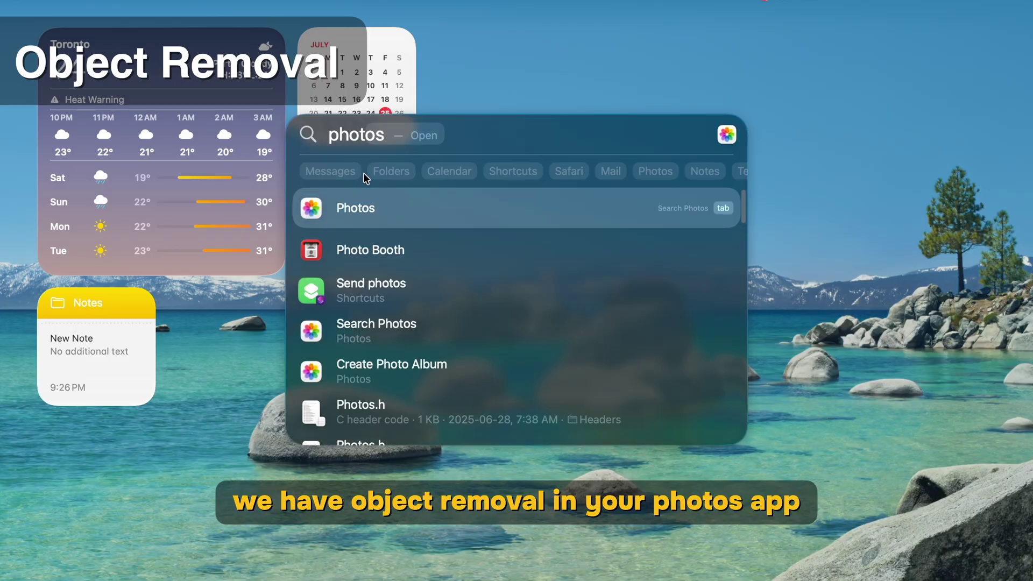
key(BackSpace)
key(BackSpace)
click(352, 206)
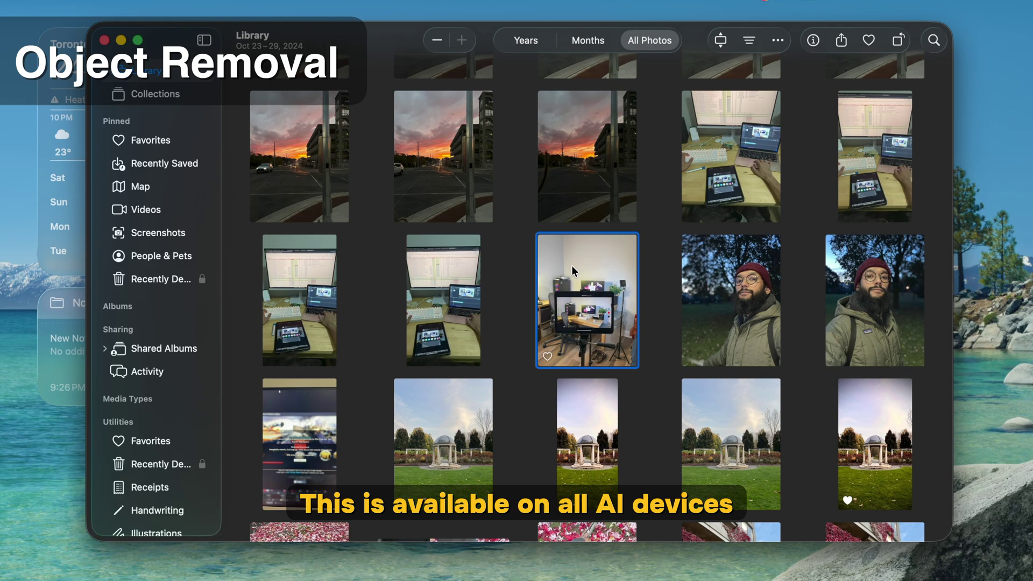
double_click(572, 266)
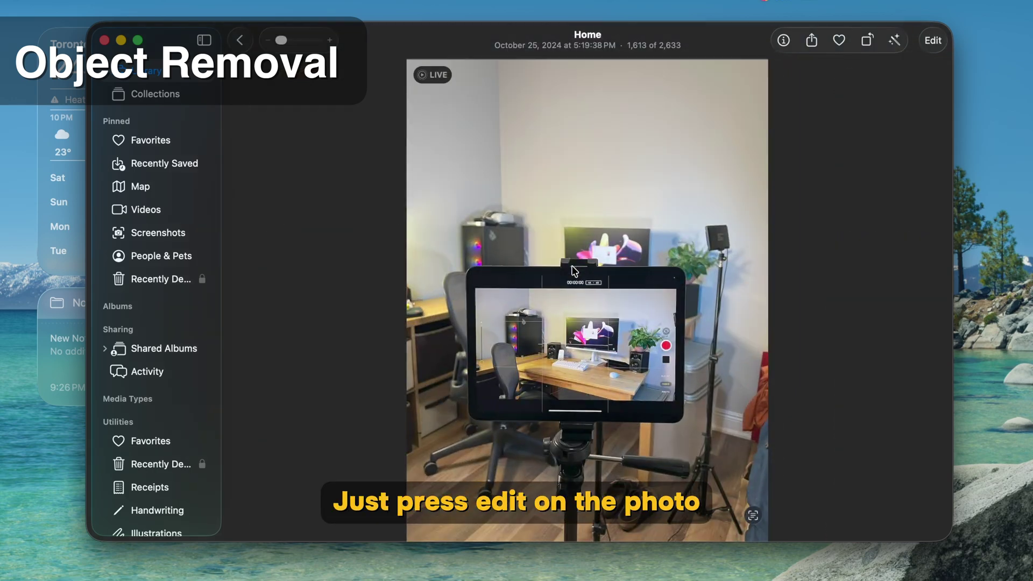
Step: Use Clean Up to erase the chair at the photo's left edge, then zoom in to check
click(933, 41)
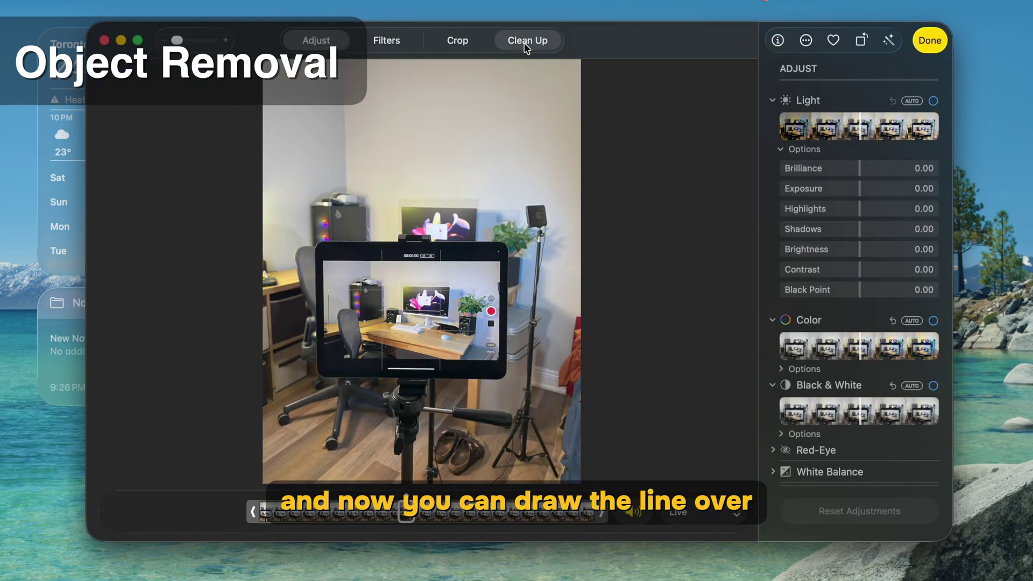
click(526, 44)
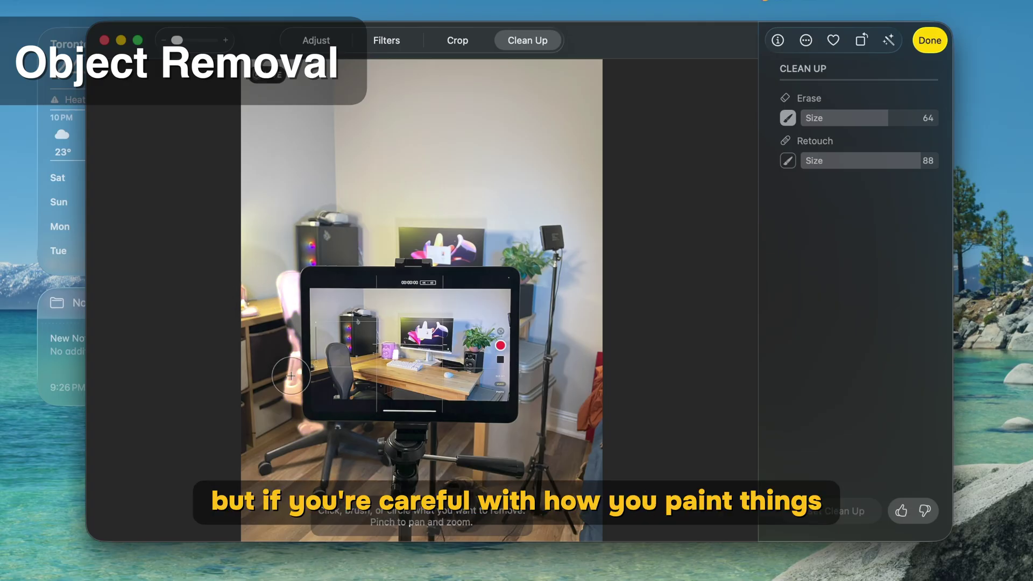
click(244, 310)
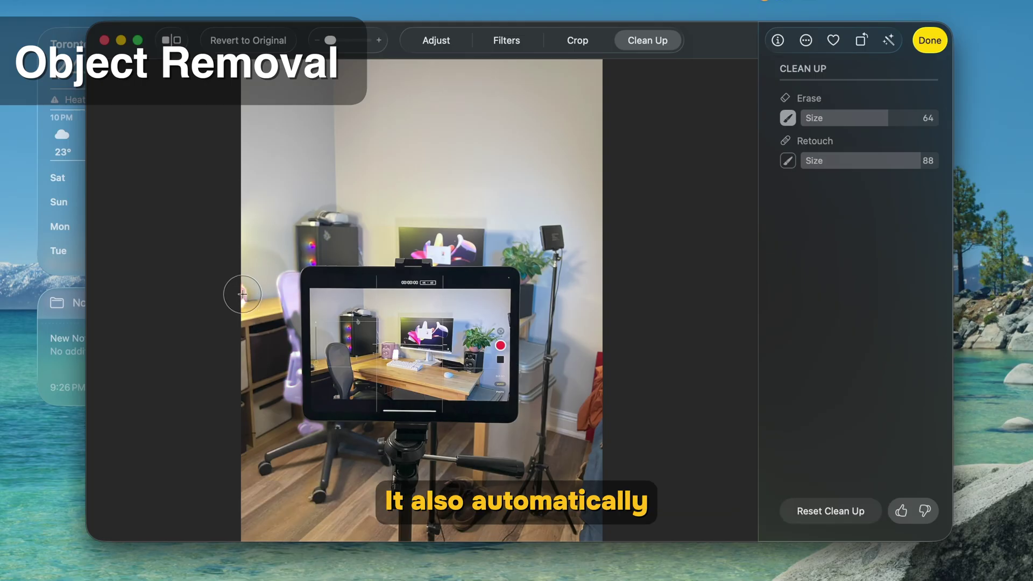
key(super+equal)
key(super+equal)
key(super+equal)
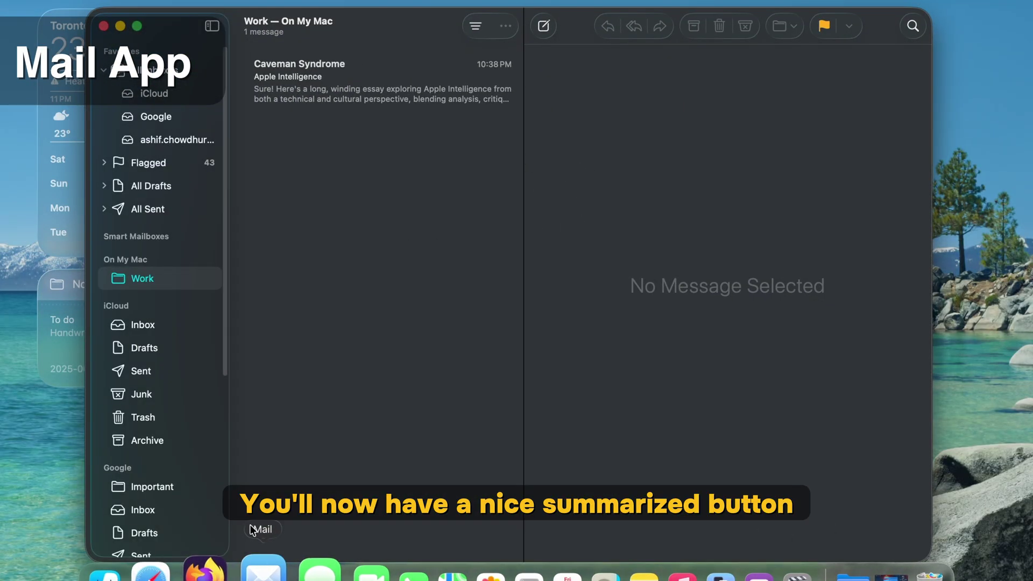
Step: Summarize the Caveman Syndrome email and pick the Noted smart reply for Re: Vacation Time
click(382, 92)
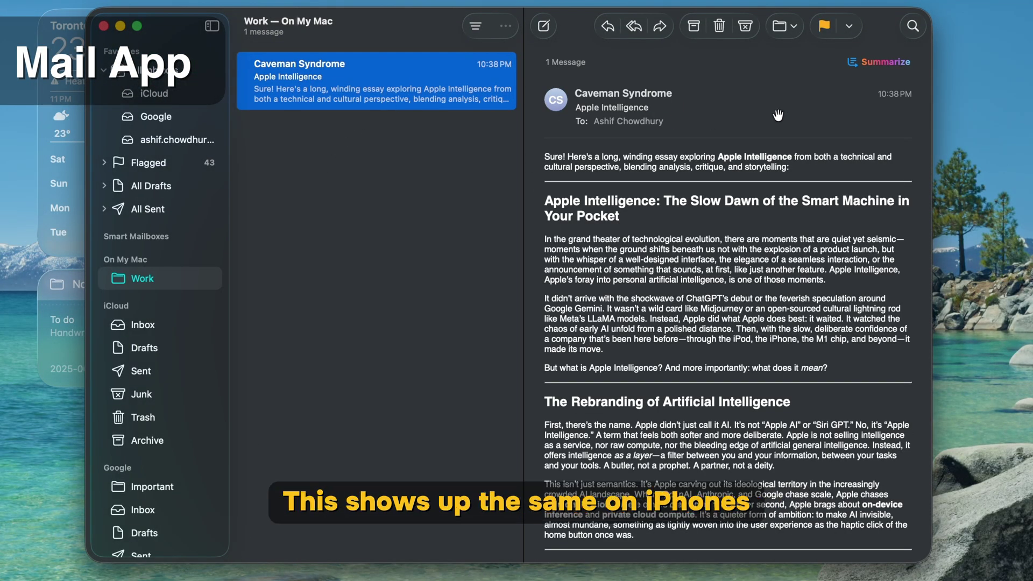
click(888, 61)
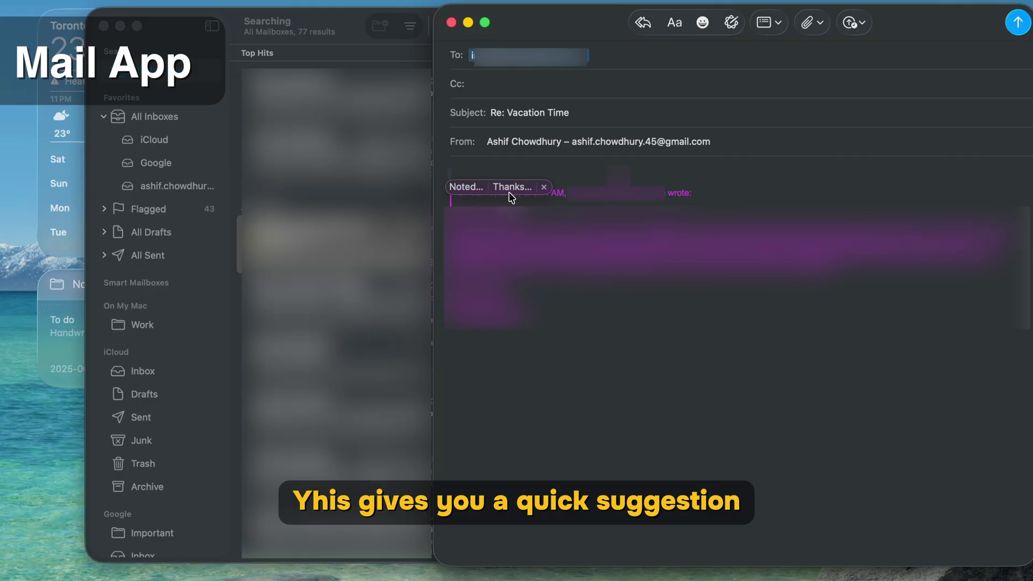
click(474, 186)
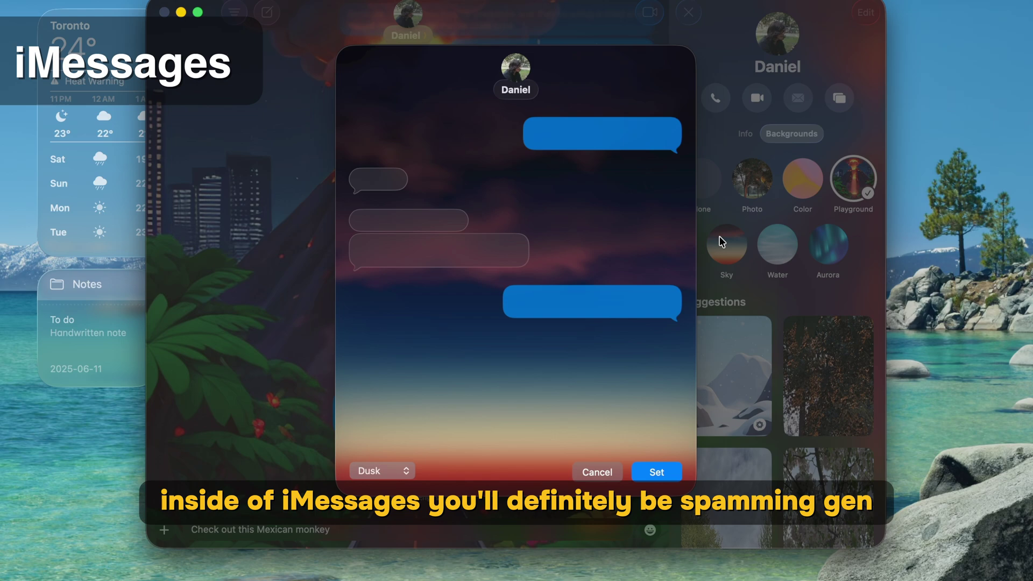
Step: Cycle the Messages sky background through Haze, Sunset and Sunrise, then reopen the style list
click(398, 477)
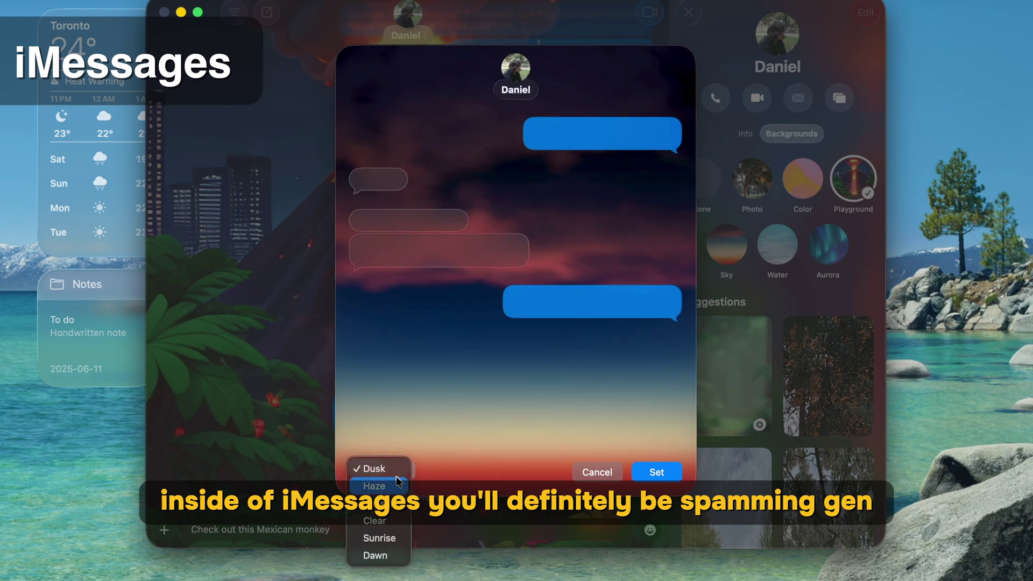
click(397, 487)
click(401, 473)
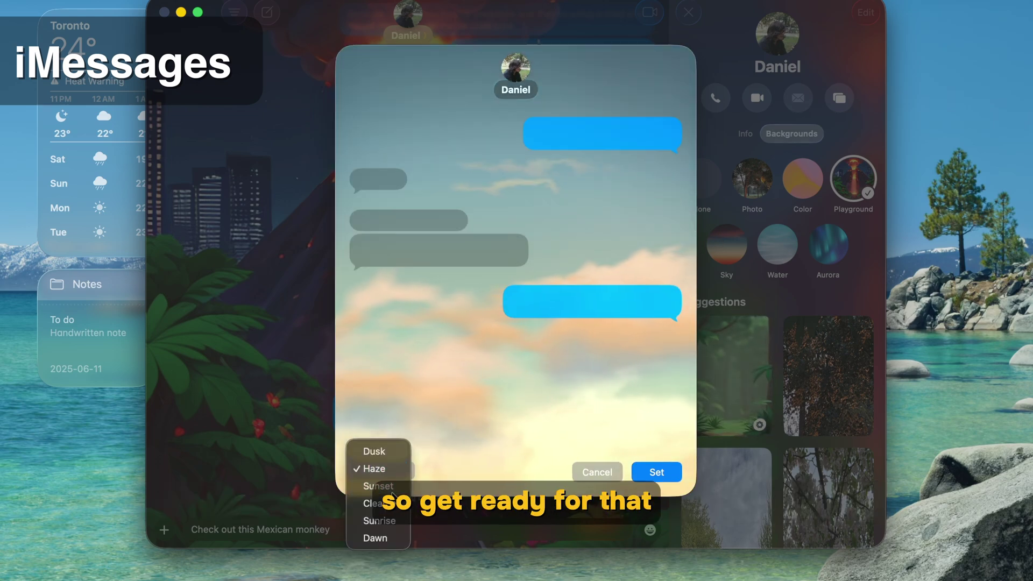
click(398, 485)
click(402, 471)
click(398, 503)
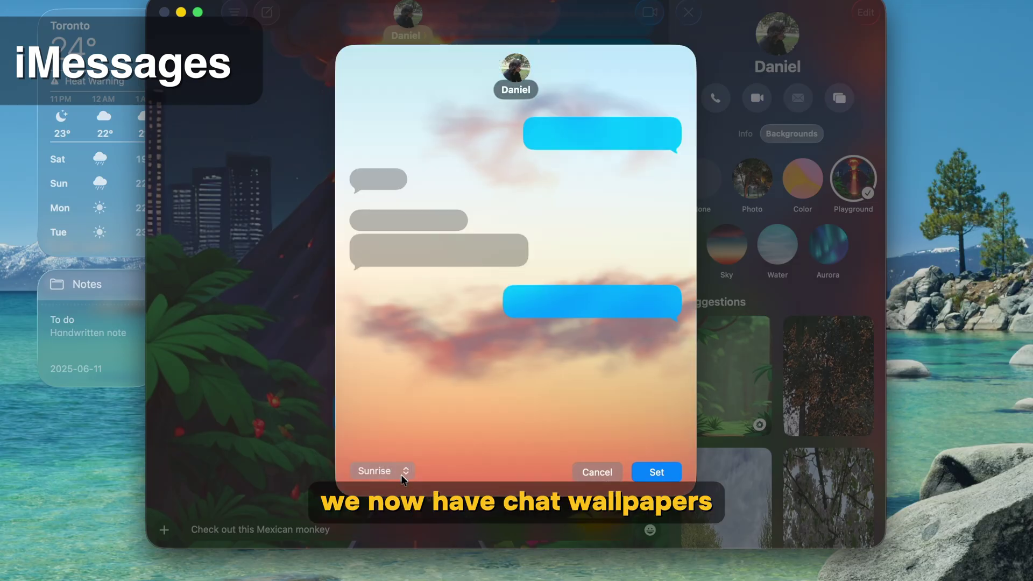
click(403, 472)
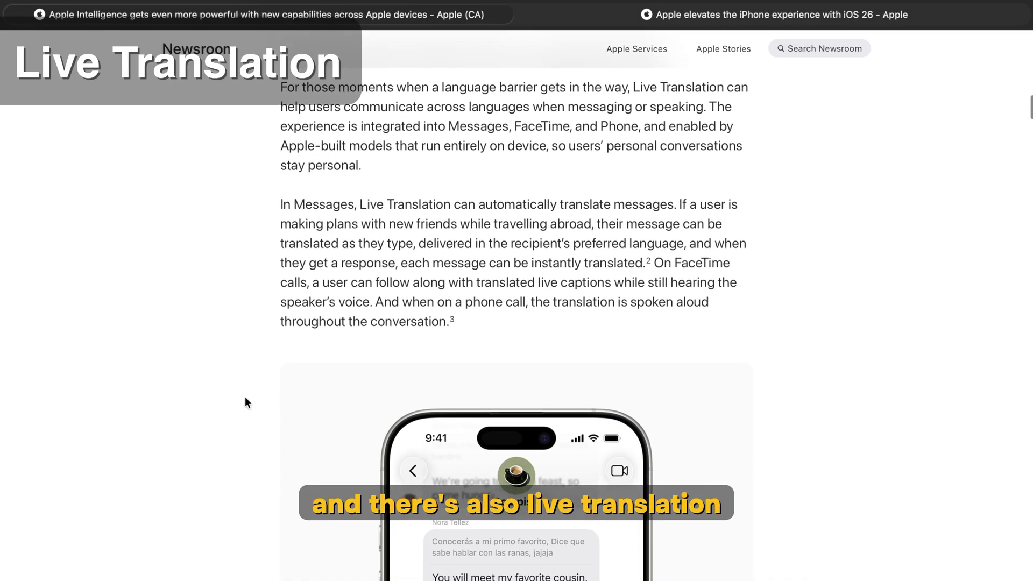
Step: In the Live Translation article, step the carousel to the FaceTime and phone call translation images
scroll(246, 399, down, 5)
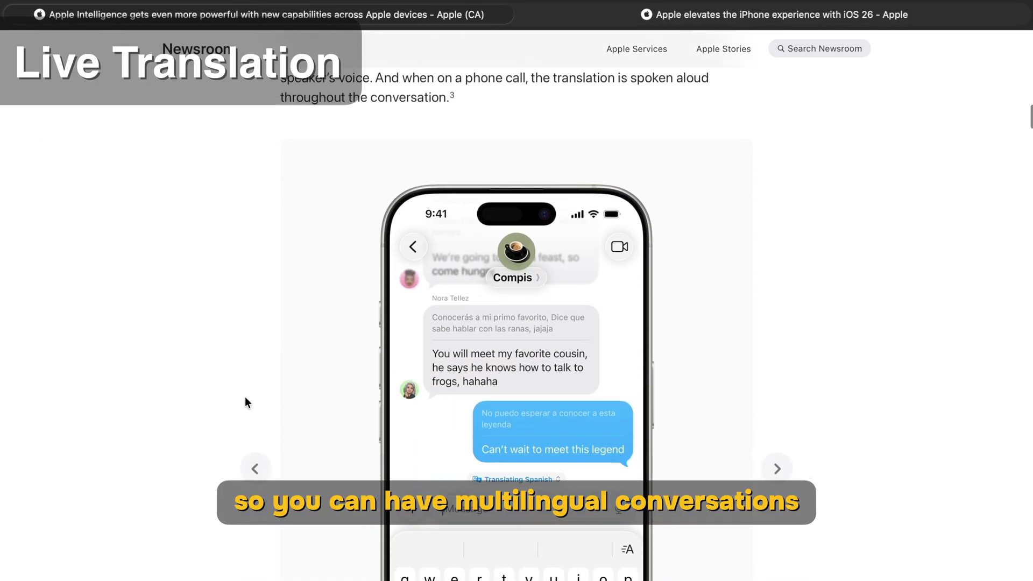
scroll(244, 402, down, 1)
click(779, 431)
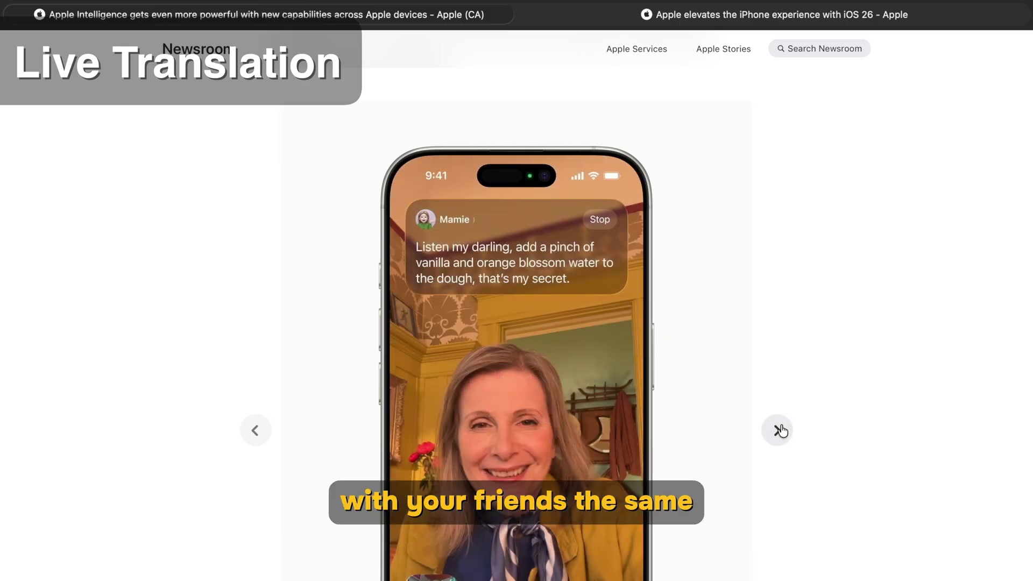
click(780, 430)
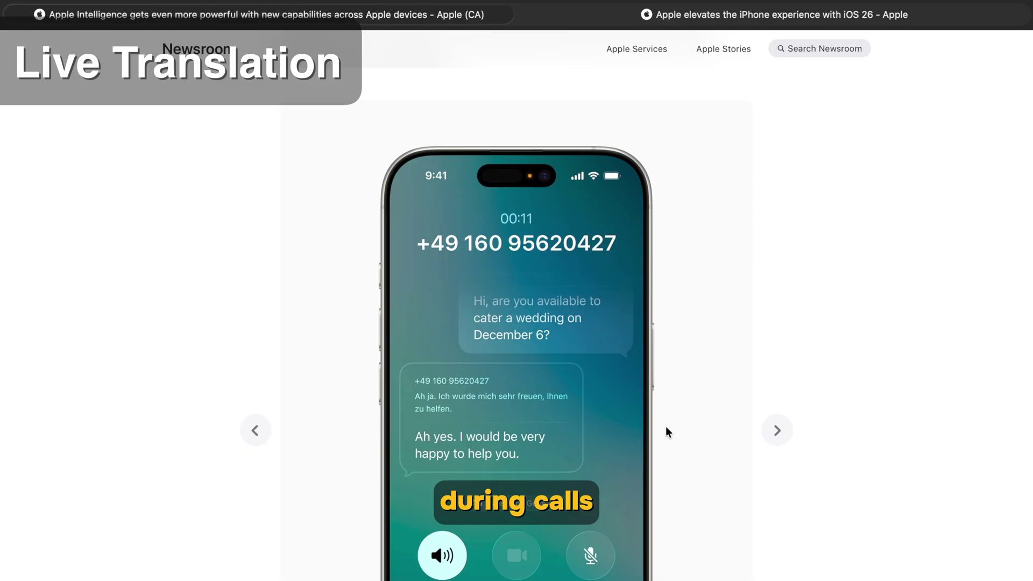
Step: In the iOS 26 article's Phone section, advance the carousel to the Hold This Call image
click(787, 9)
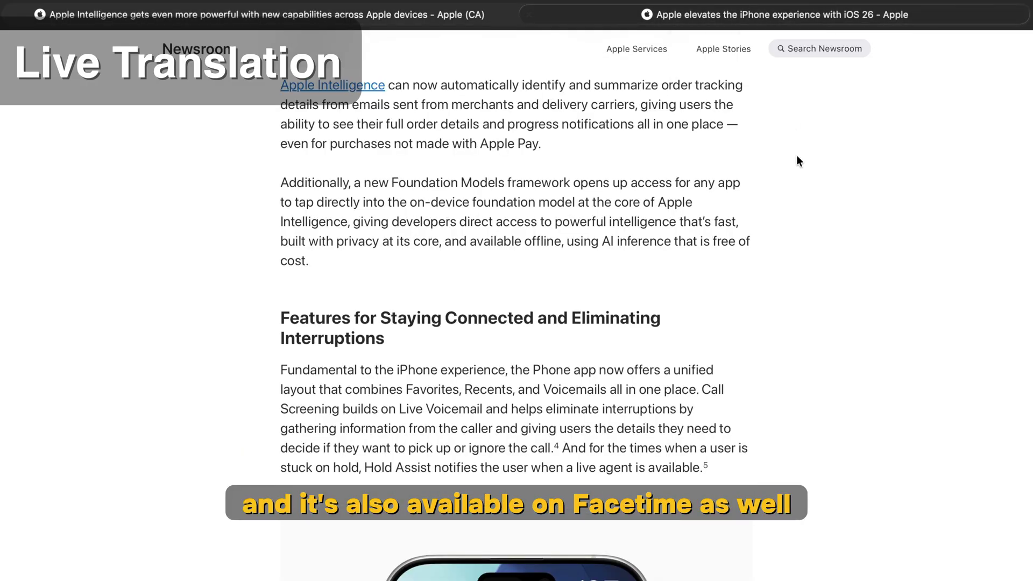
scroll(820, 389, down, 5)
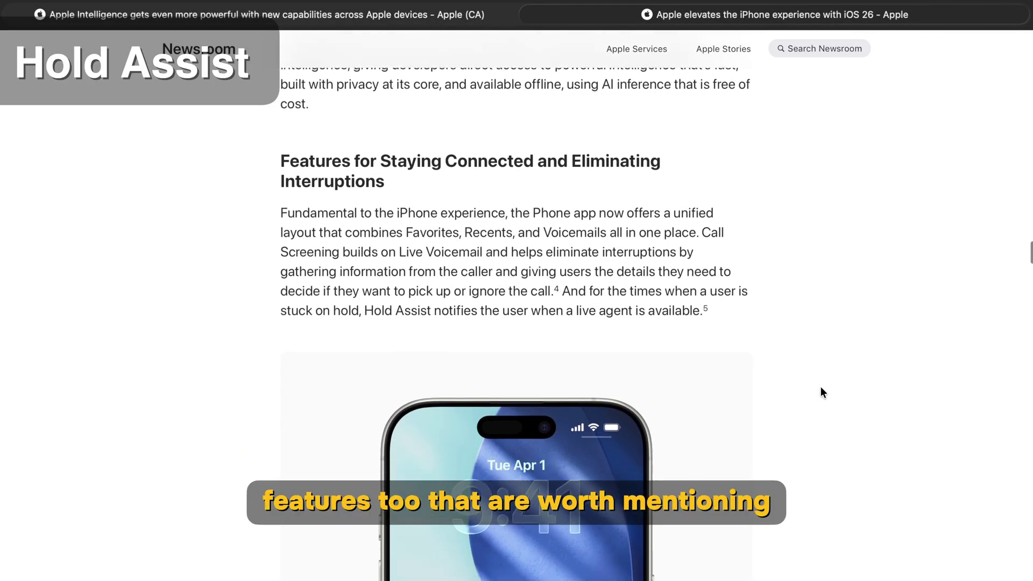
scroll(822, 388, down, 5)
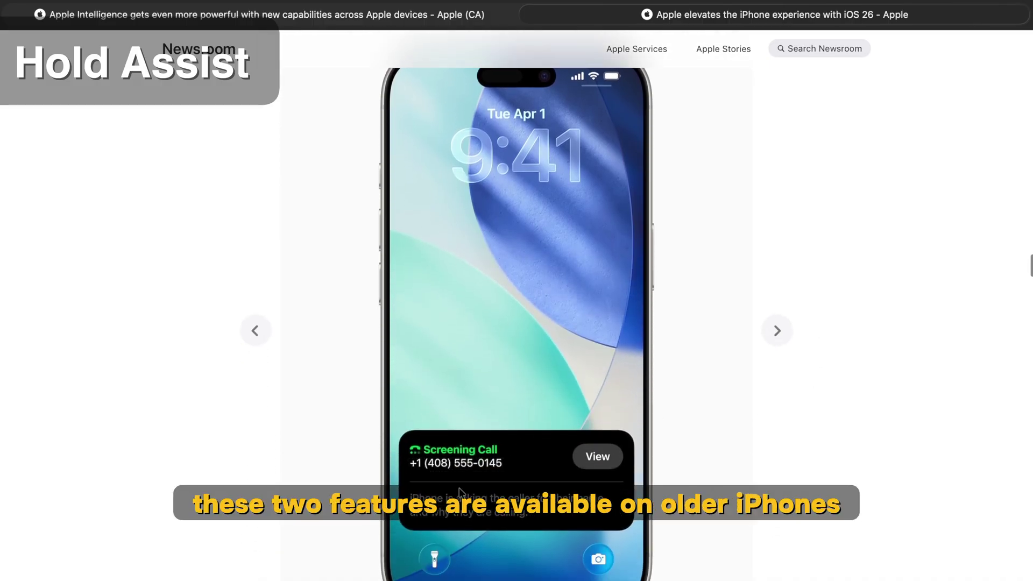
click(778, 331)
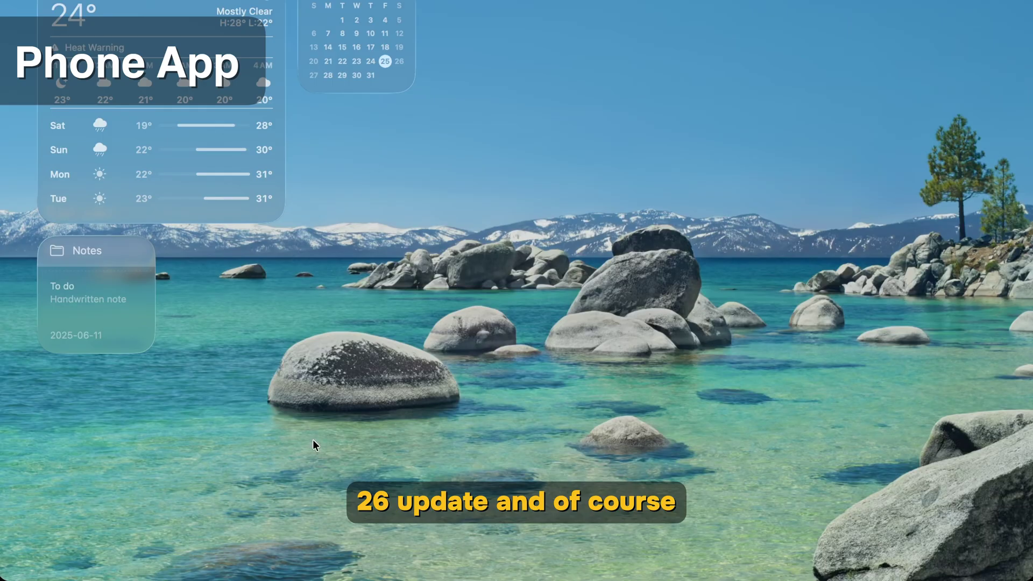
mouse_move(323, 570)
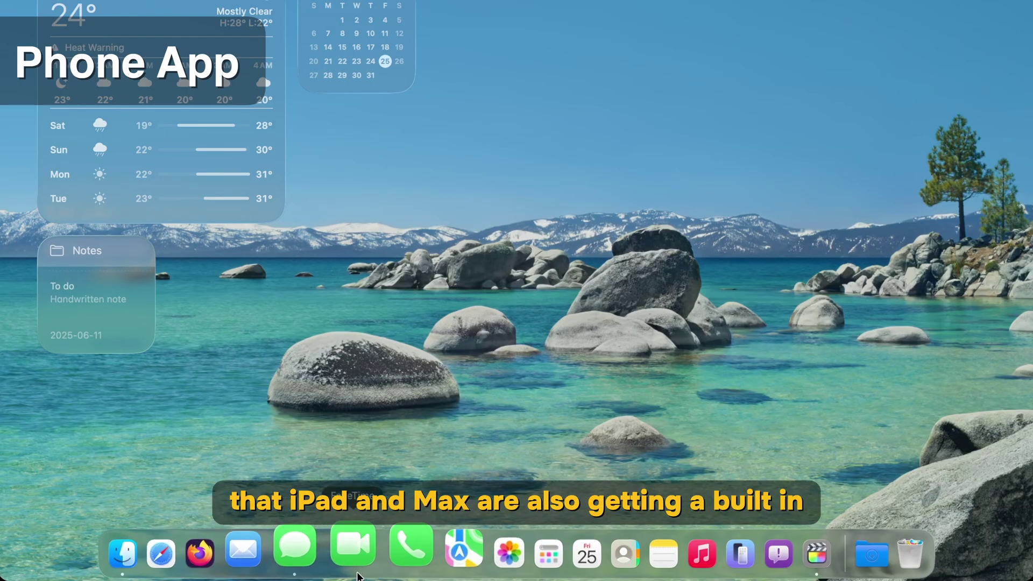